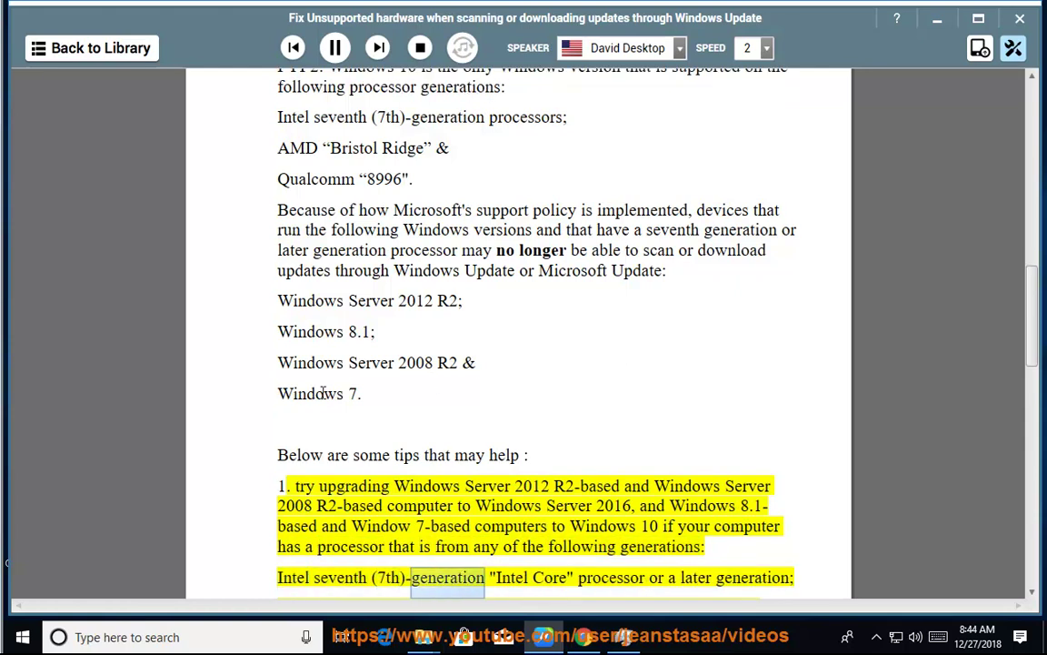
# Check in System Information that the processor is an Intel Core i7-6700K, then minimize it
pyautogui.click(113, 637)
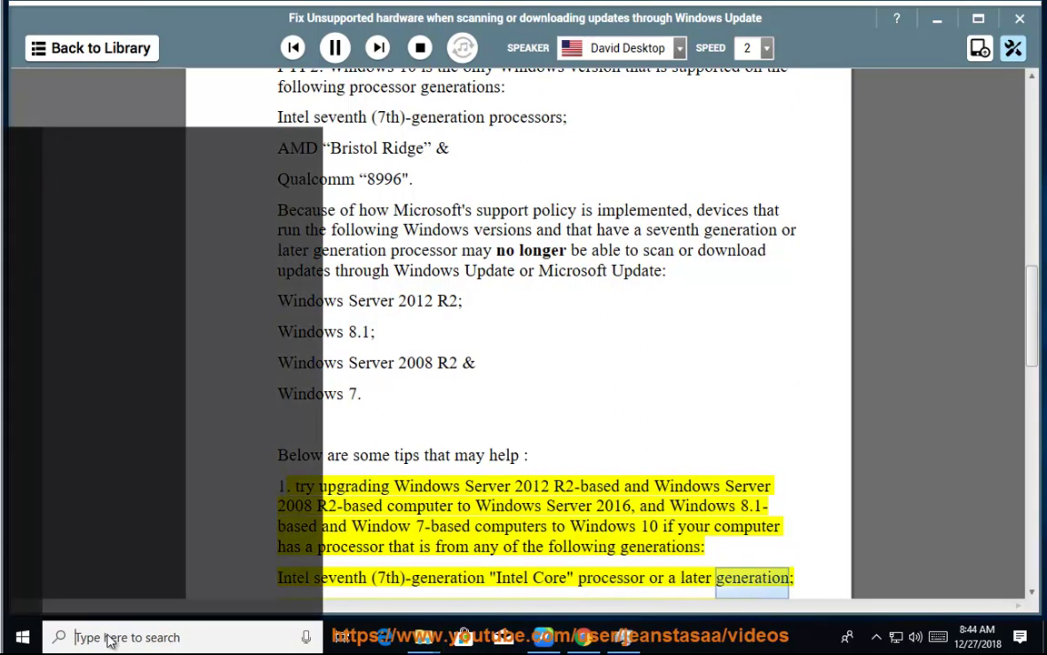
pyautogui.write('sys')
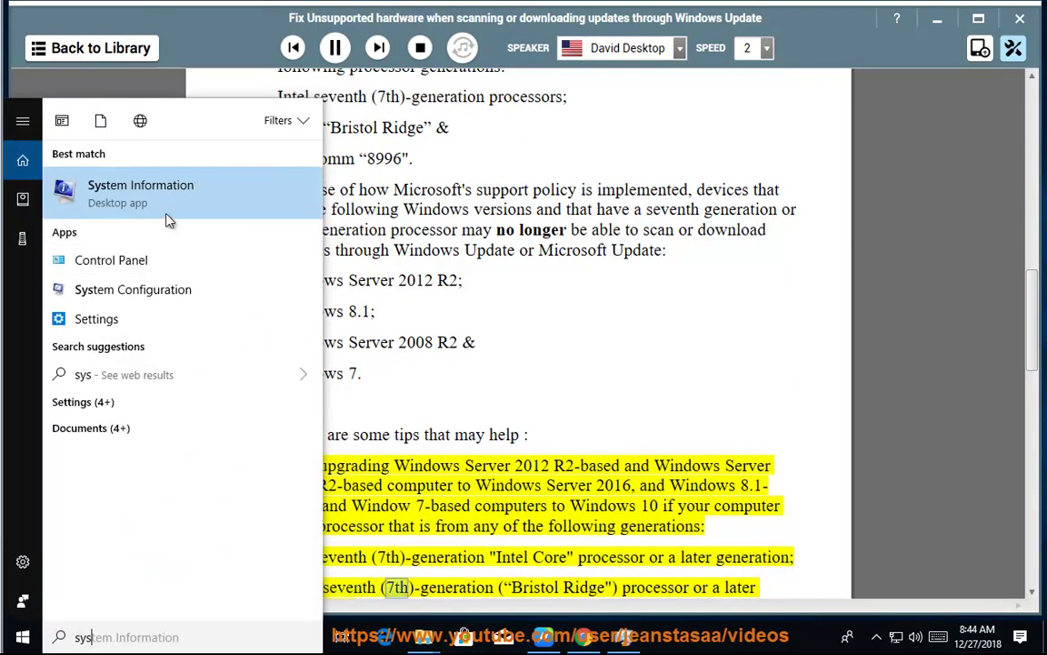
pyautogui.click(178, 198)
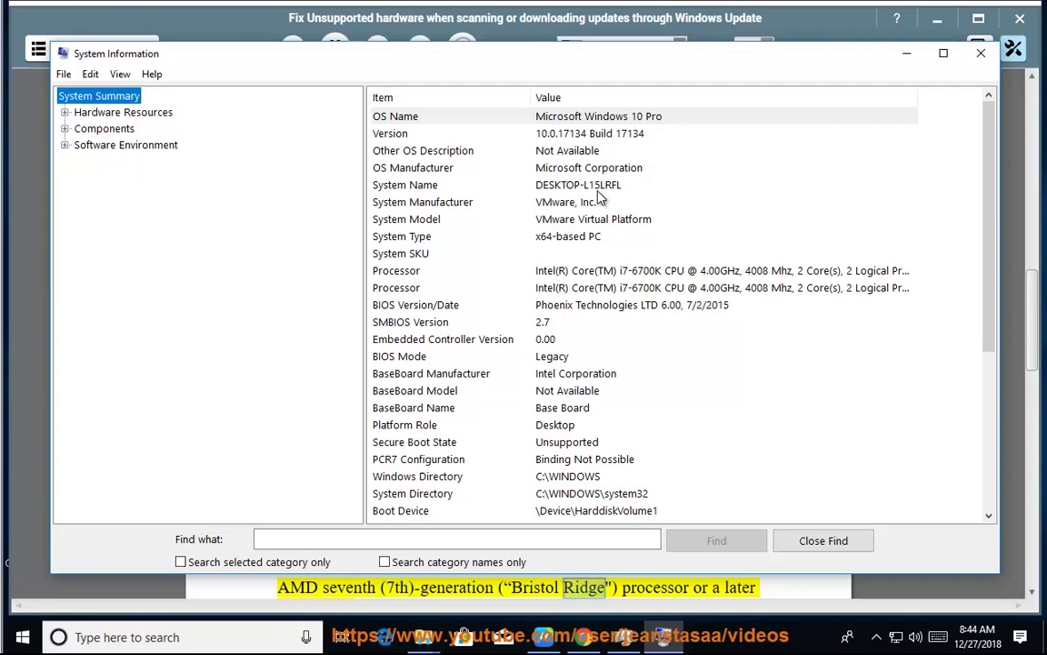
pyautogui.click(548, 271)
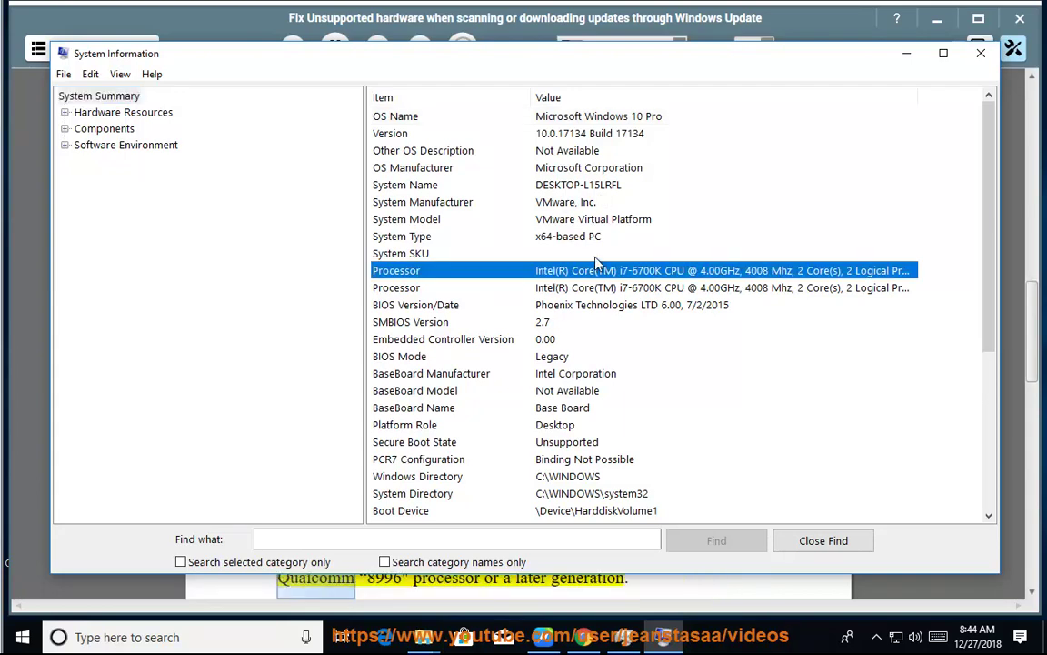
pyautogui.click(913, 58)
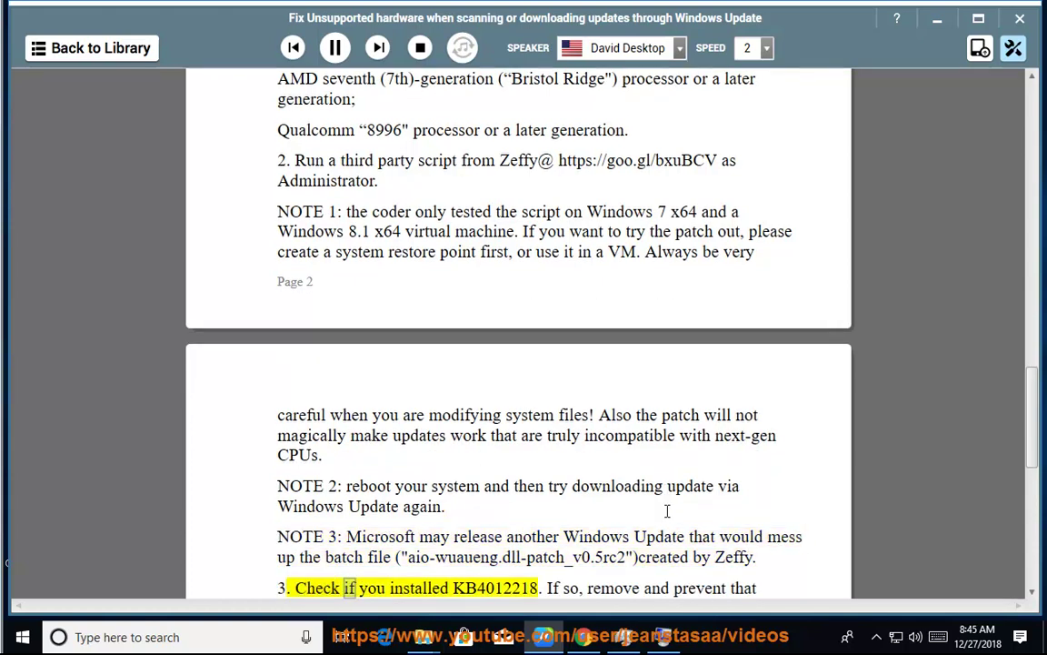
# Scroll the guide down to step 3 about update KB4012218 while narration continues
pyautogui.scroll(-3, 665, 511)
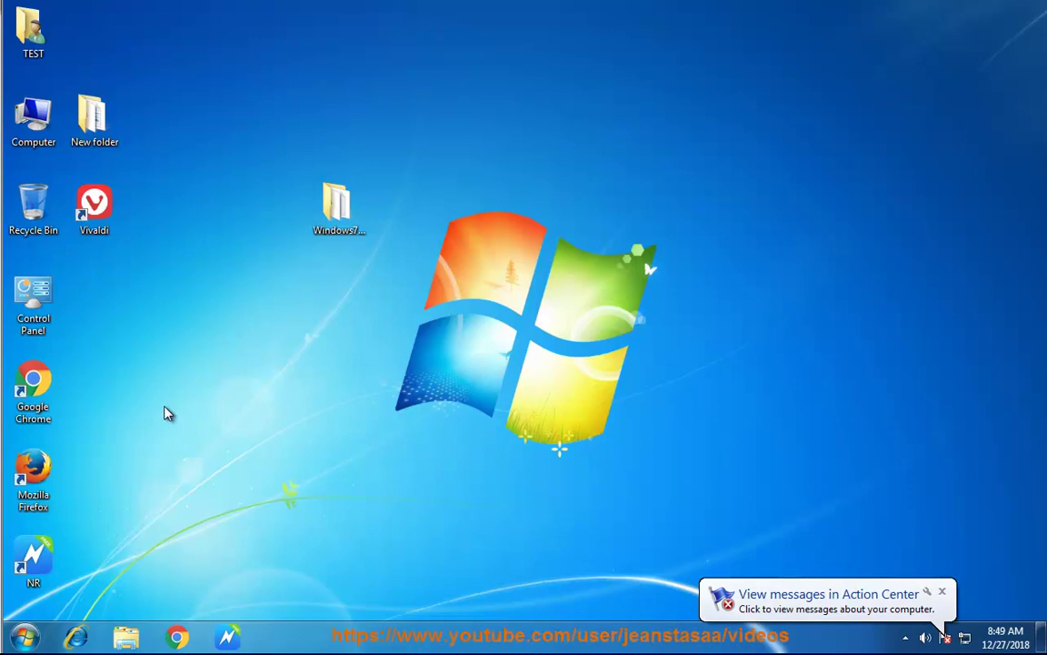
# Open Control Panel's Programs section, centre the window, and list installed updates
pyautogui.doubleClick(36, 305)
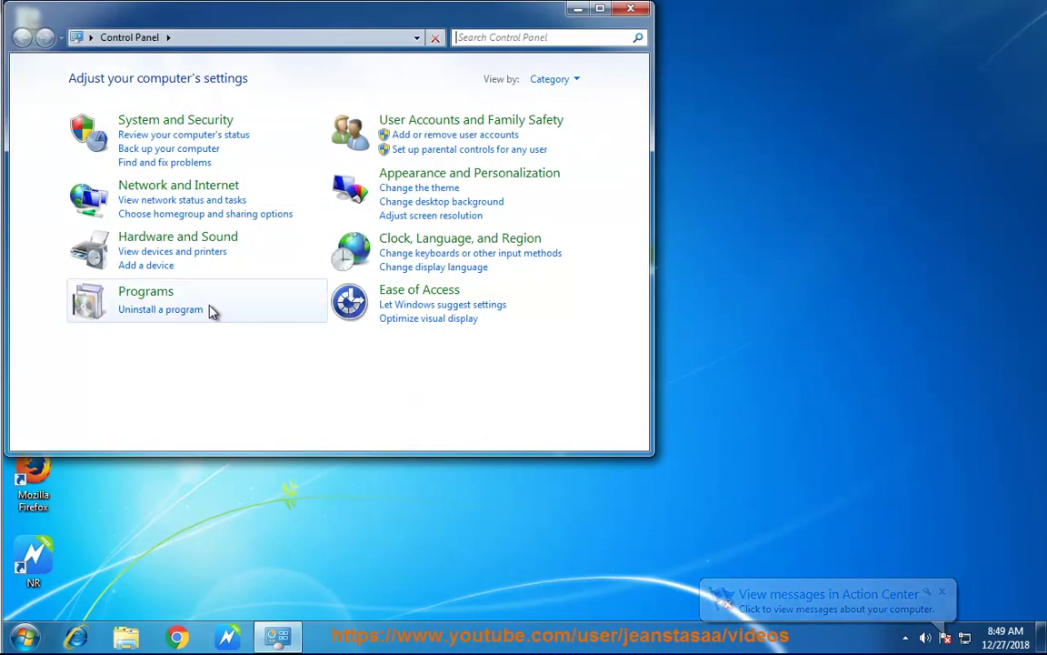
pyautogui.click(215, 283)
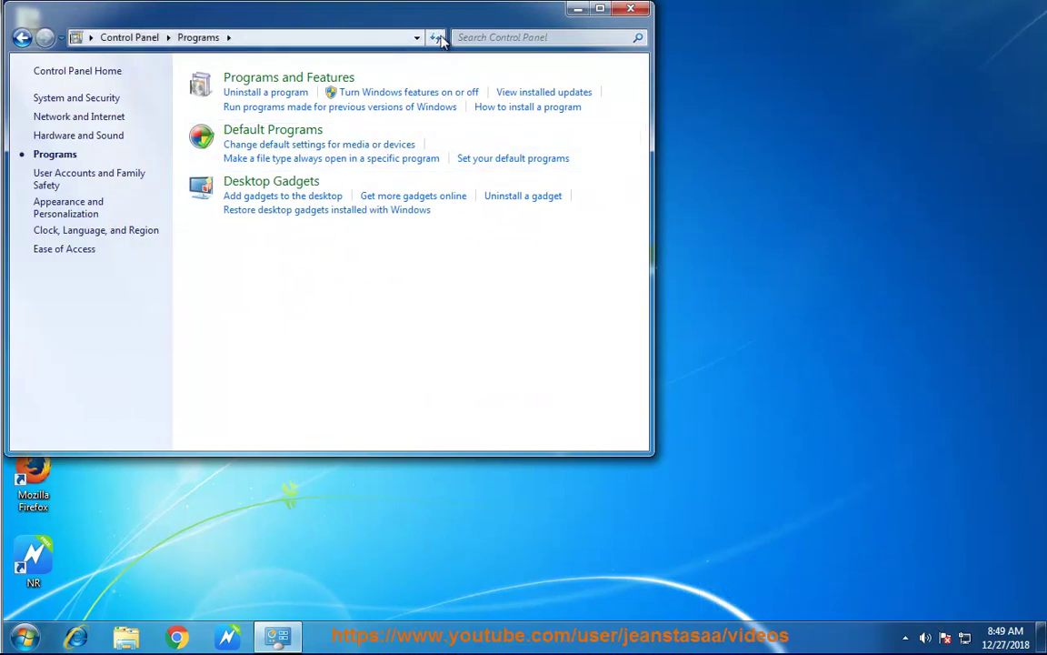
pyautogui.moveTo(443, 21); pyautogui.dragTo(667, 194)
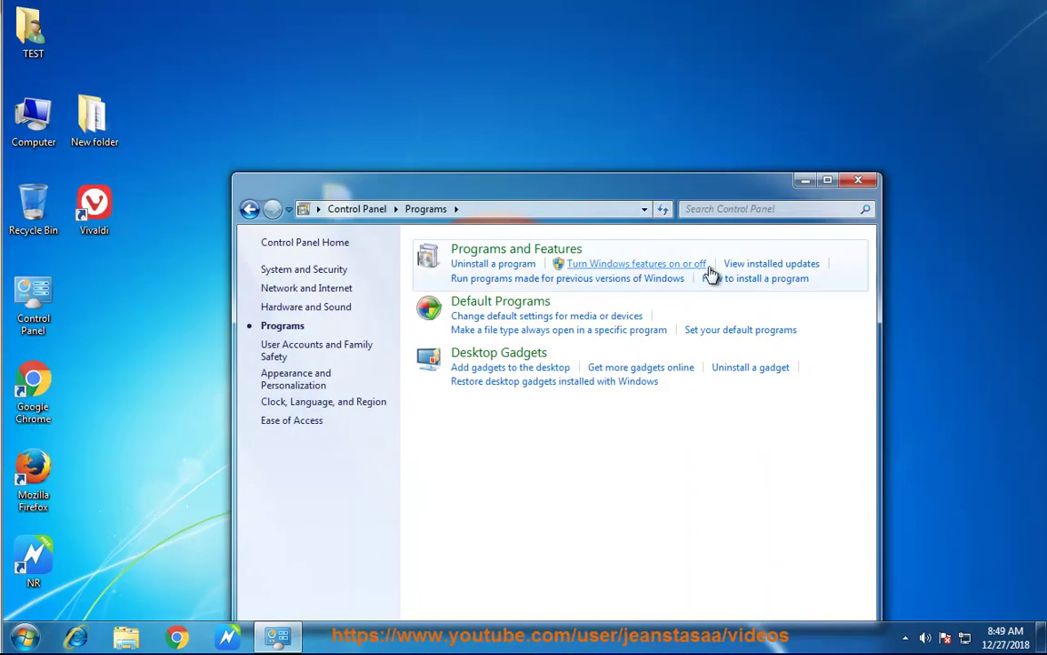
pyautogui.click(775, 270)
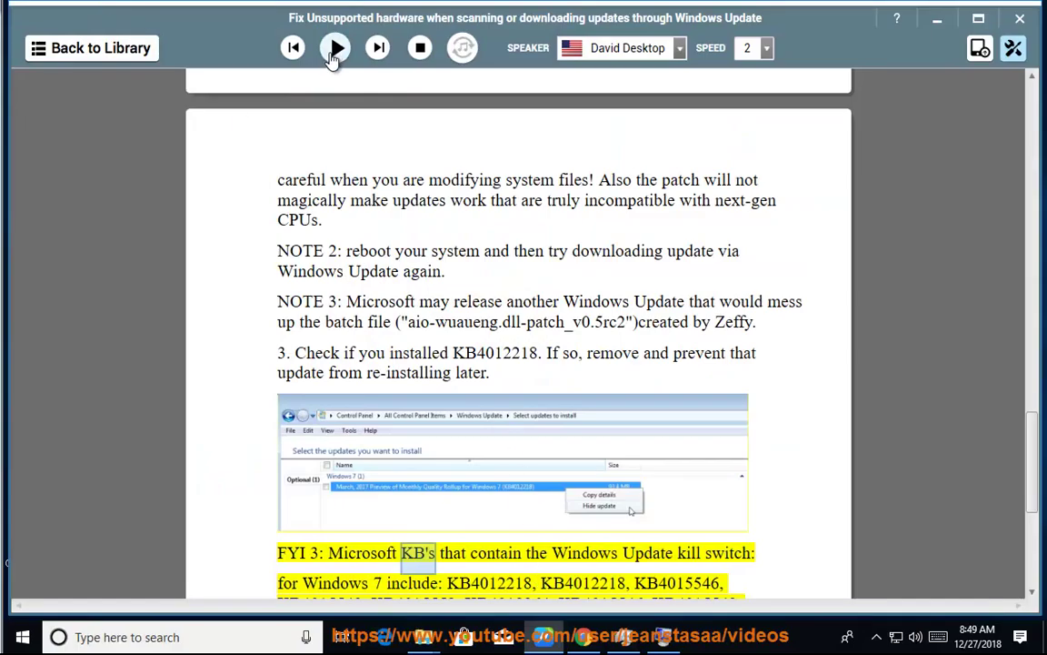
# Resume NaturalReader narration from the FYI 3 paragraph on kill-switch updates
pyautogui.click(335, 48)
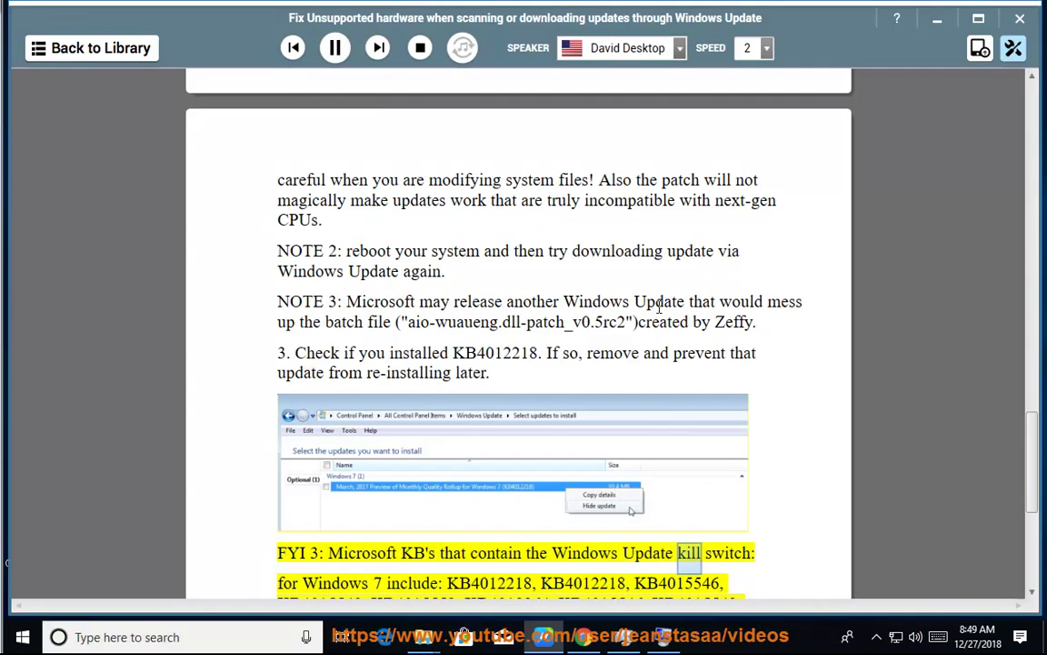